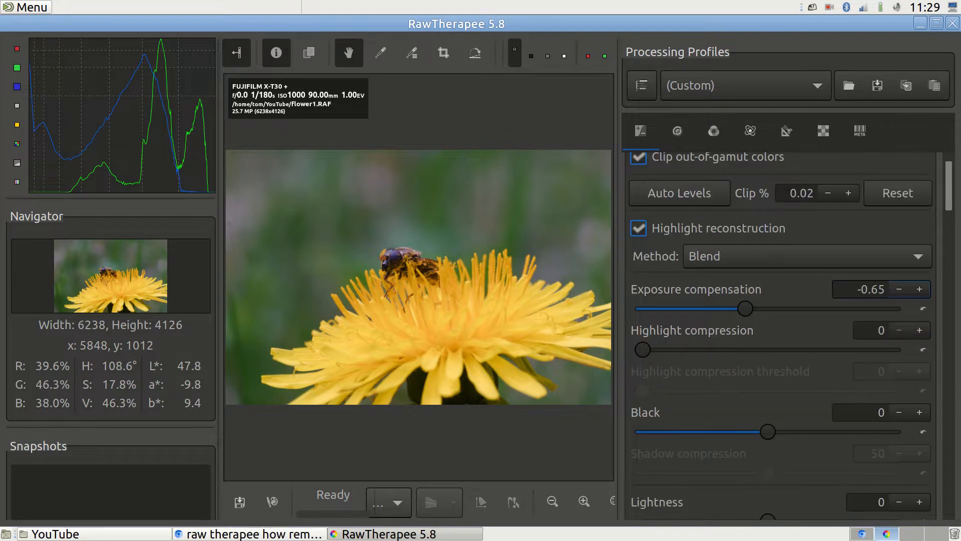
scroll(781, 331, down, 15)
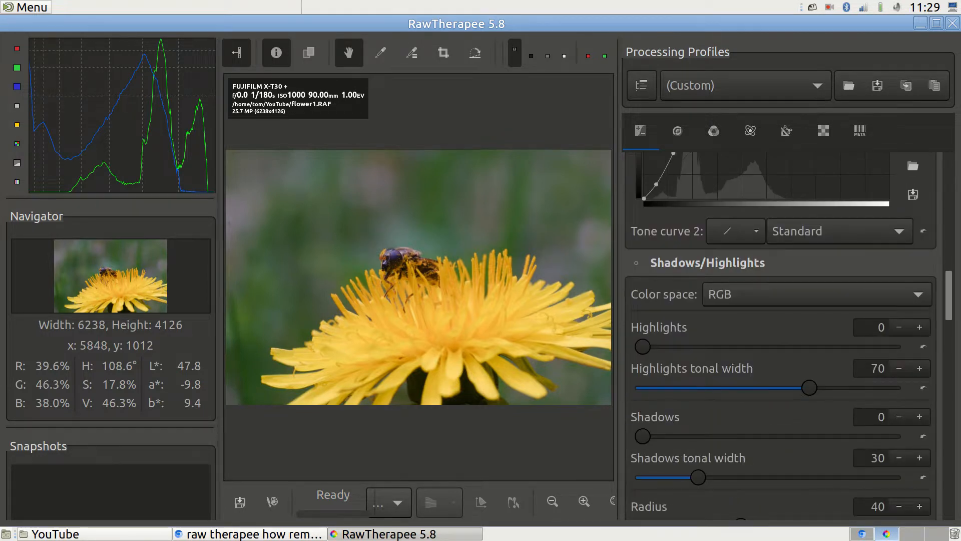
Raise the Shadows/Highlights highlights on the flower1 photo to 32, keeping exposure at -0.65.
drag(642, 346, 721, 347)
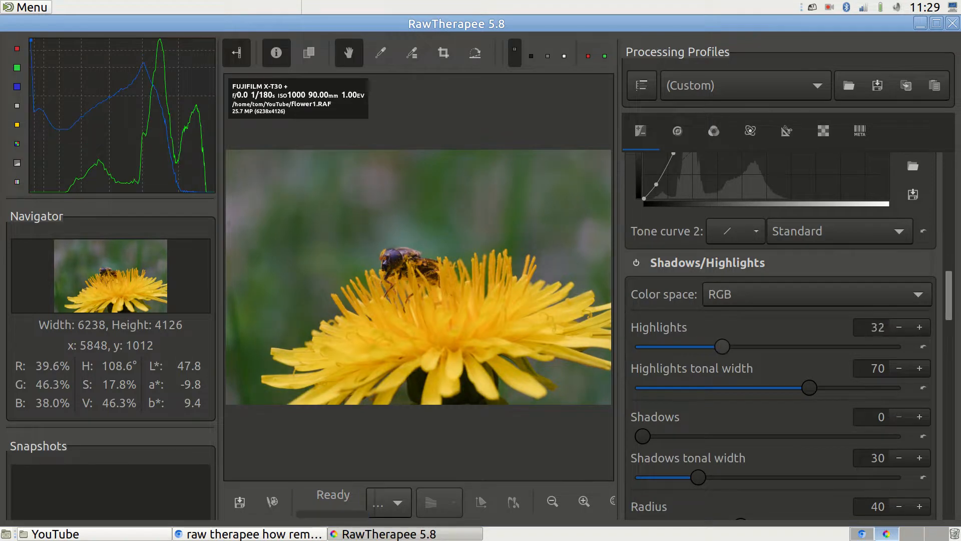
click(786, 131)
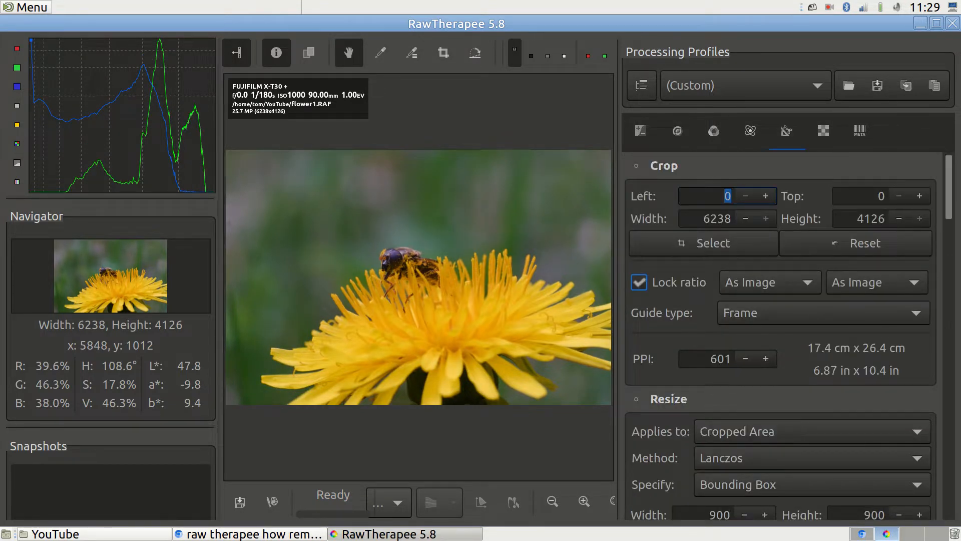
Crop the flower photo to a width of 4000 starting 1000 pixels from the left.
double_click(717, 219)
text(400)
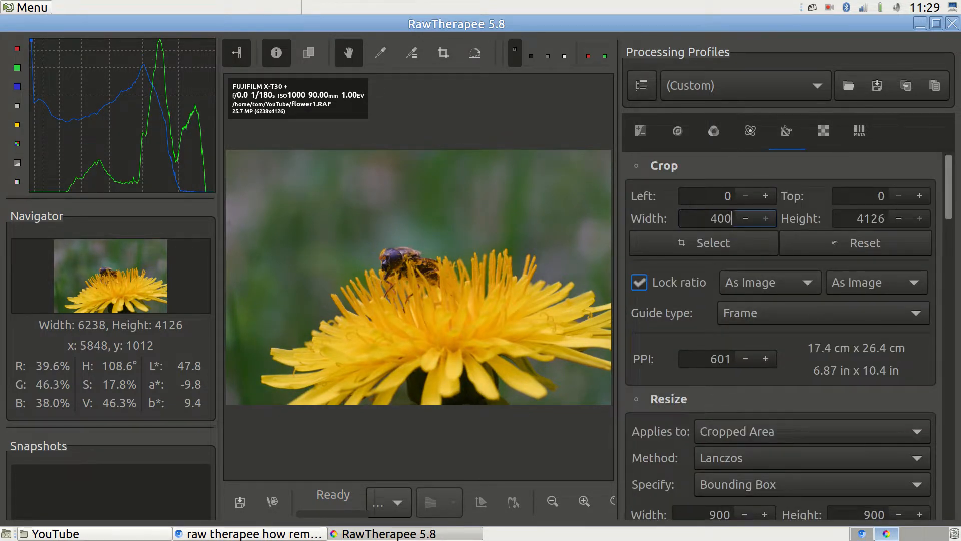
text(0)
double_click(724, 197)
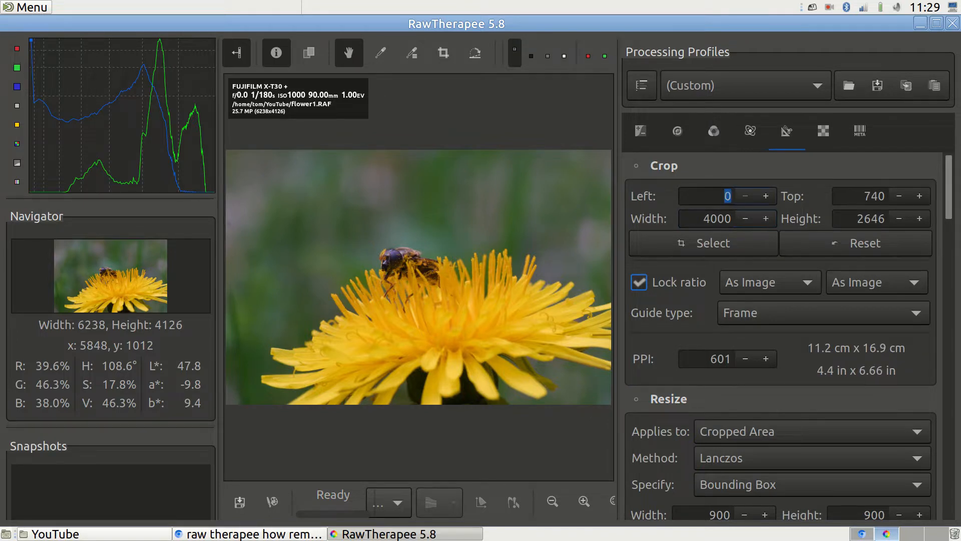
text(1000)
click(717, 218)
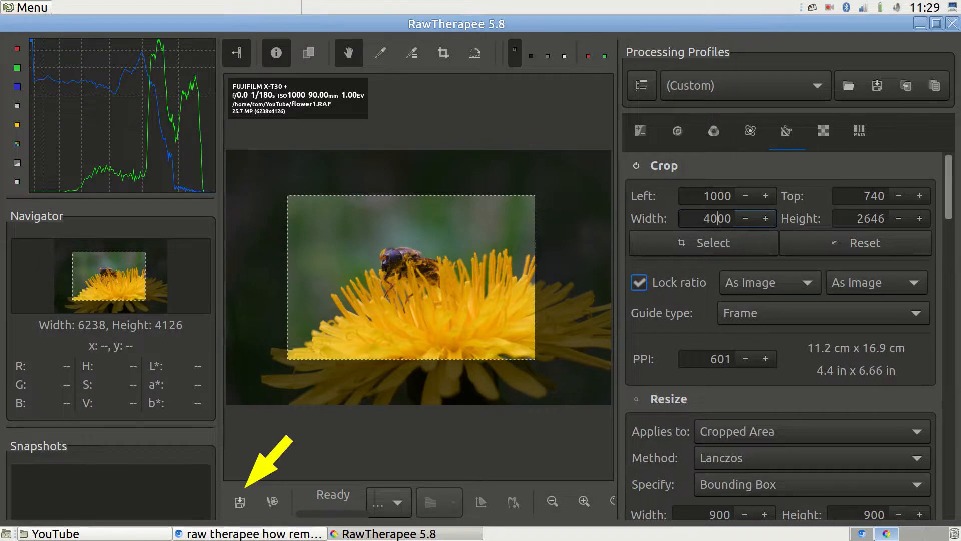
Save the edited image as a TIFF named flower1.
click(239, 501)
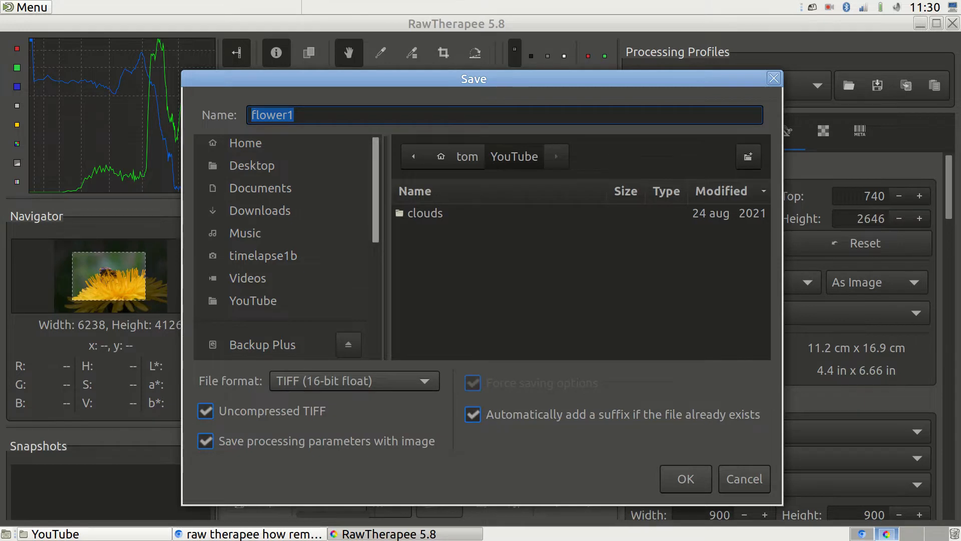
click(311, 115)
click(685, 479)
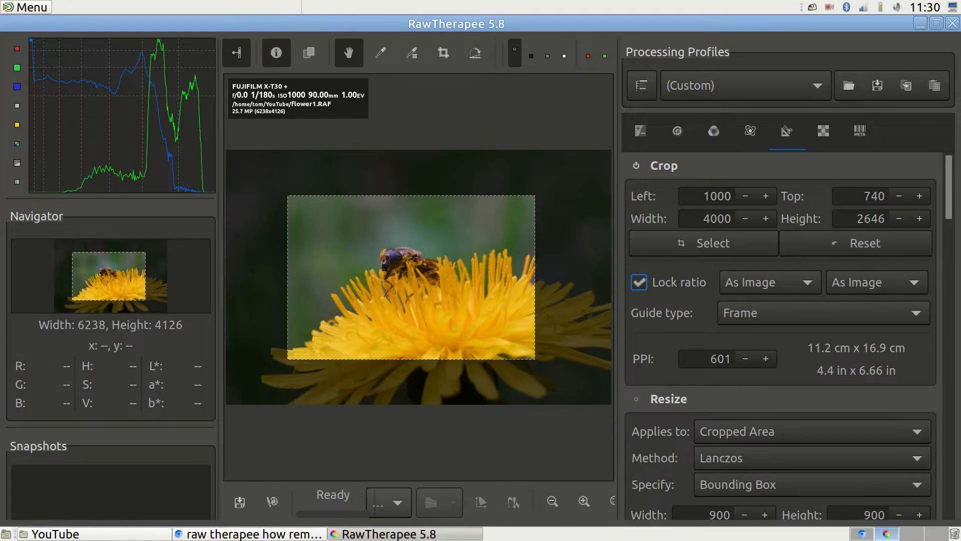
Close RawTherapee and open flower1.RAF.pp3 in the Text Editor.
click(952, 24)
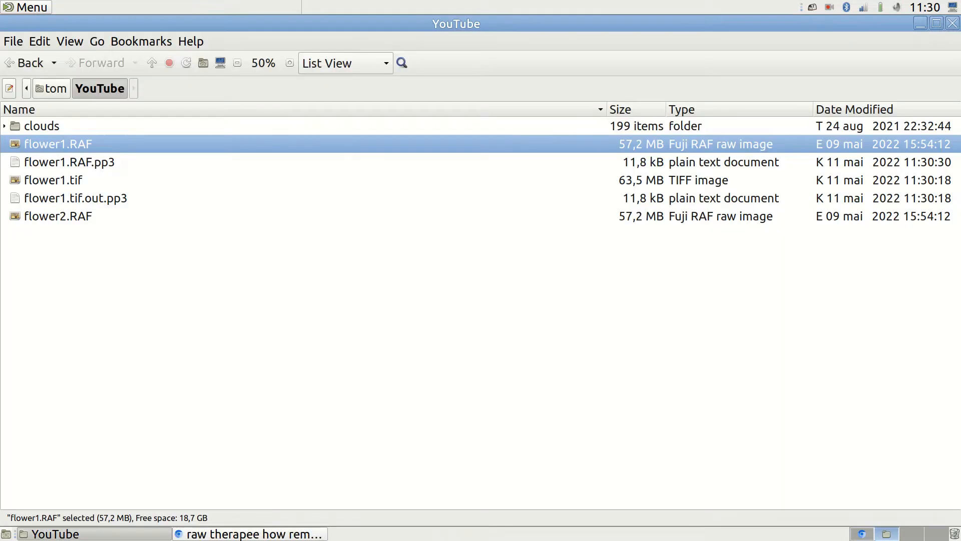
right_click(105, 168)
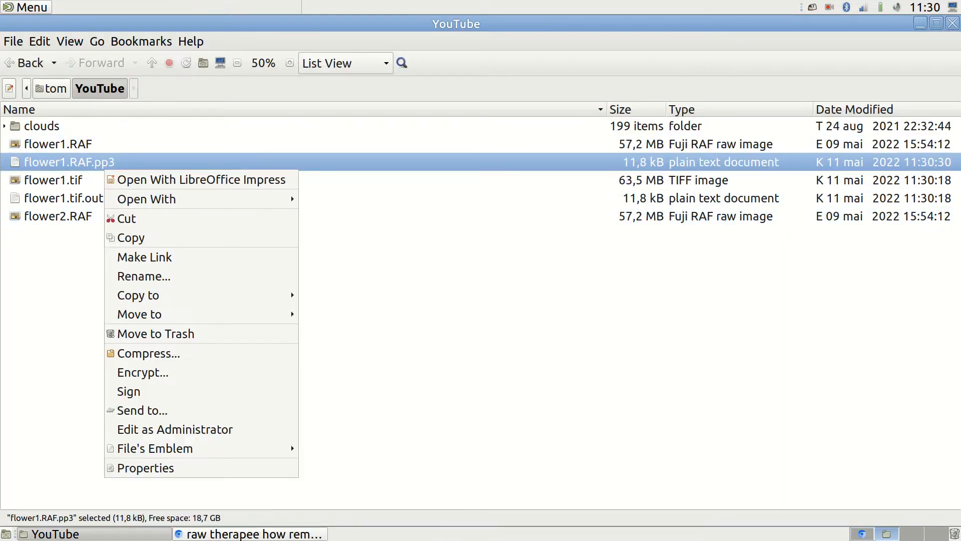
mouse_move(201, 199)
click(340, 313)
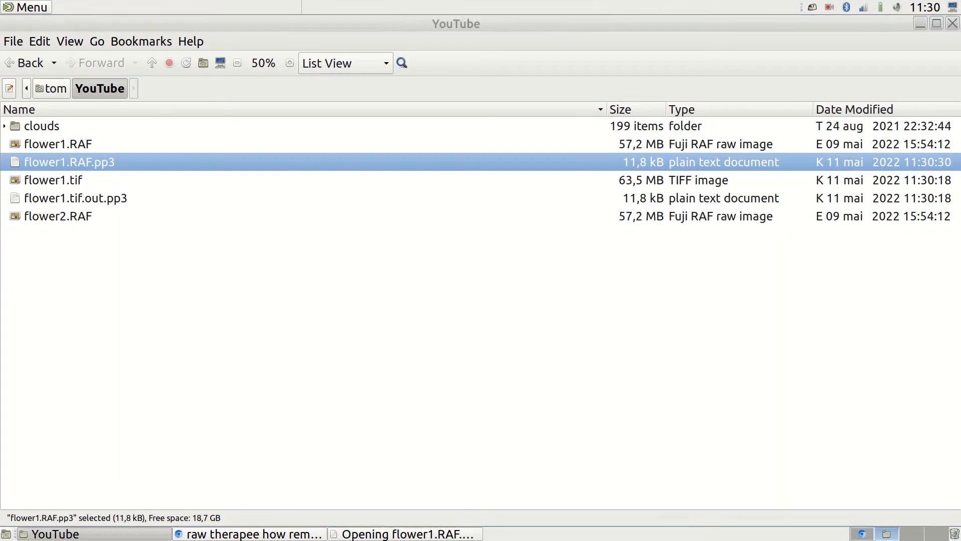
Read through the flower1.RAF.pp3 settings in gedit without changes, then close it.
scroll(431, 280, down, 8)
scroll(433, 281, down, 16)
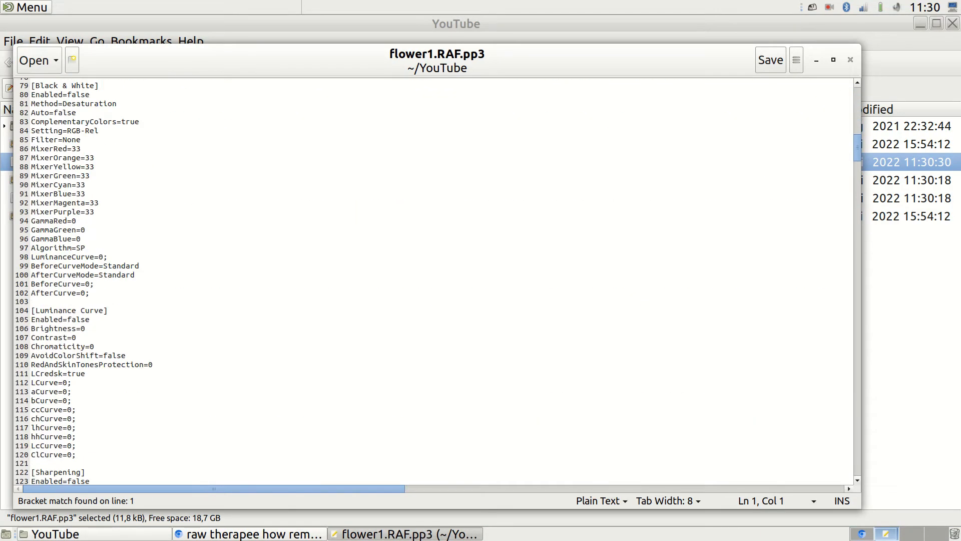
scroll(434, 282, up, 8)
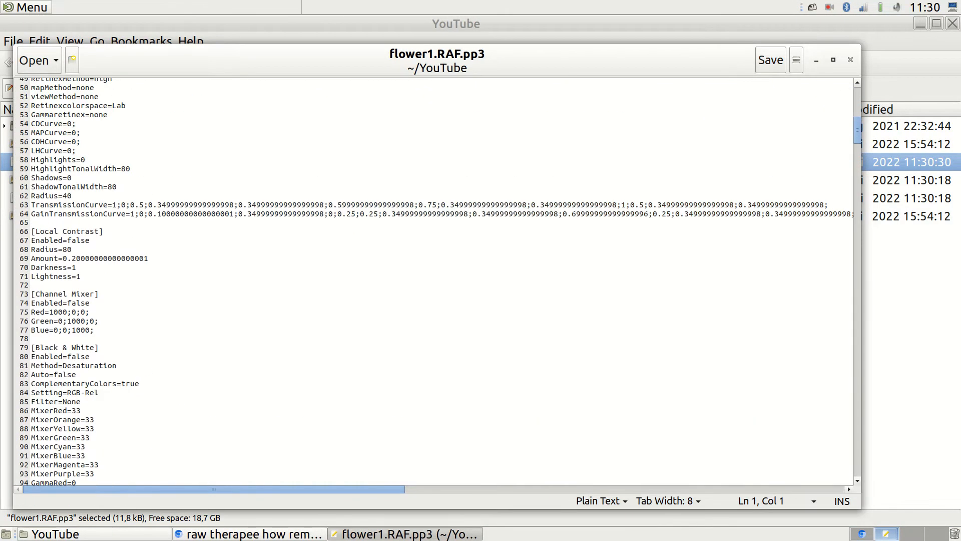
scroll(433, 281, up, 10)
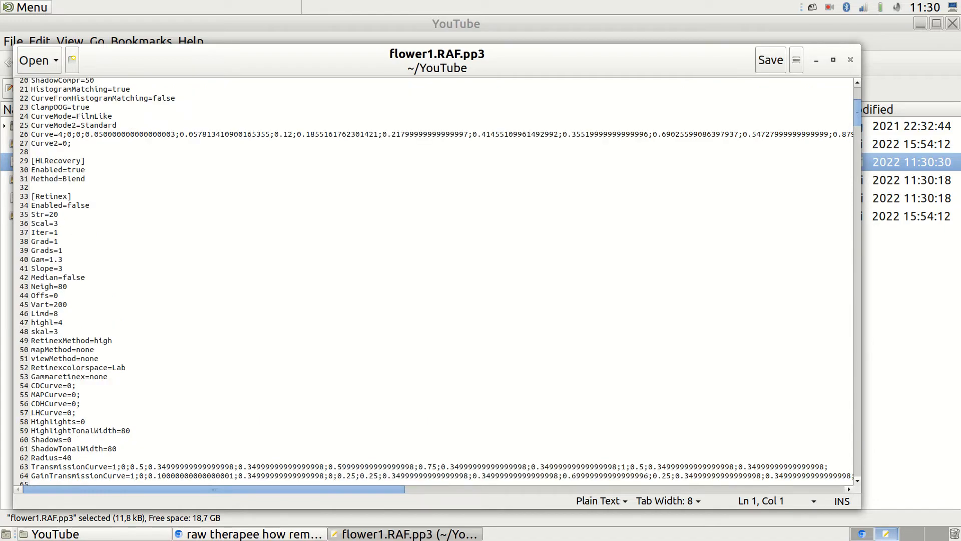
scroll(434, 281, up, 6)
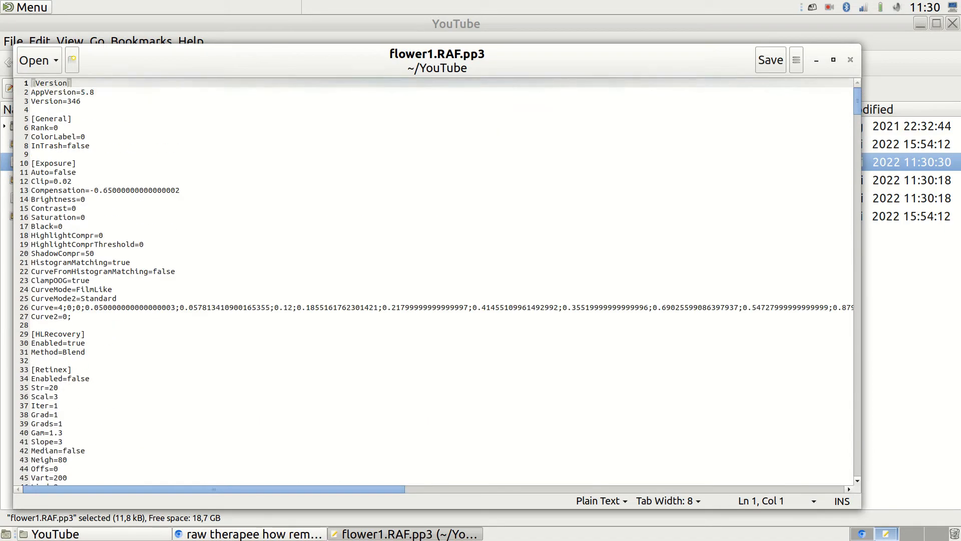
scroll(433, 282, down, 19)
scroll(434, 281, down, 20)
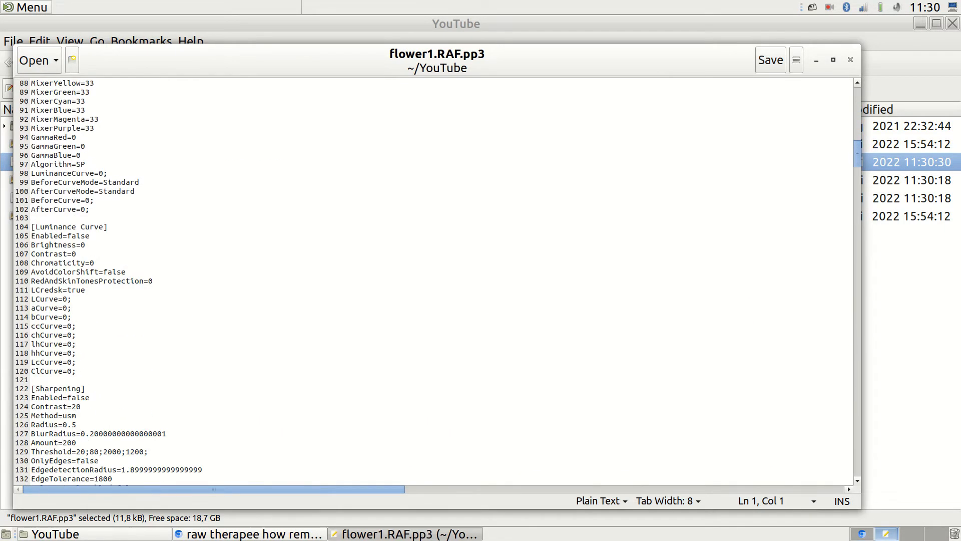
scroll(434, 281, down, 20)
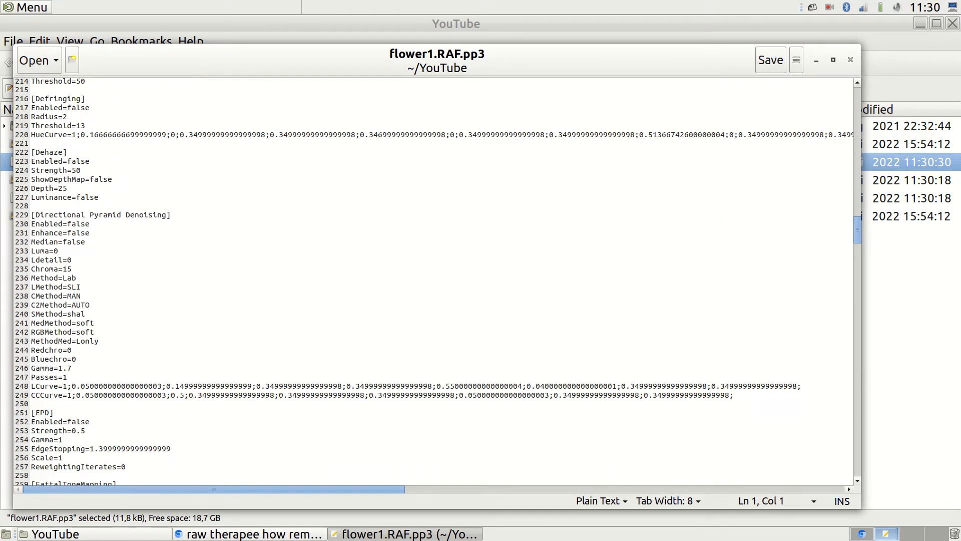
click(850, 59)
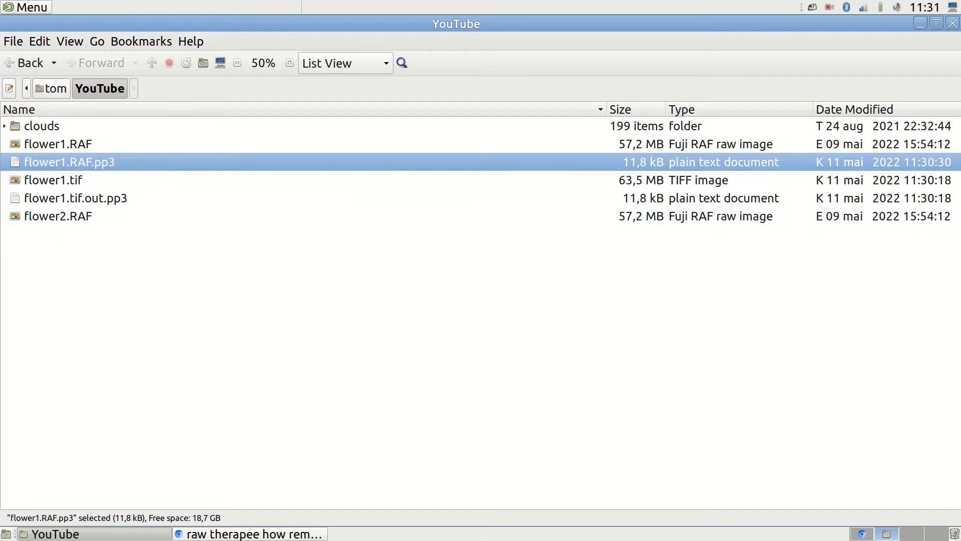
Open flower2.RAF from Caja in RawTherapee.
right_click(85, 215)
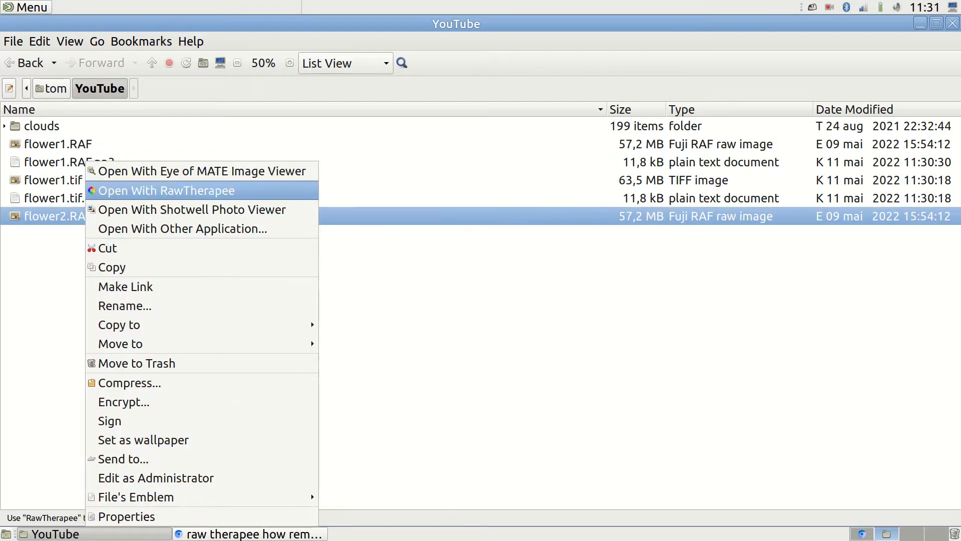
click(166, 192)
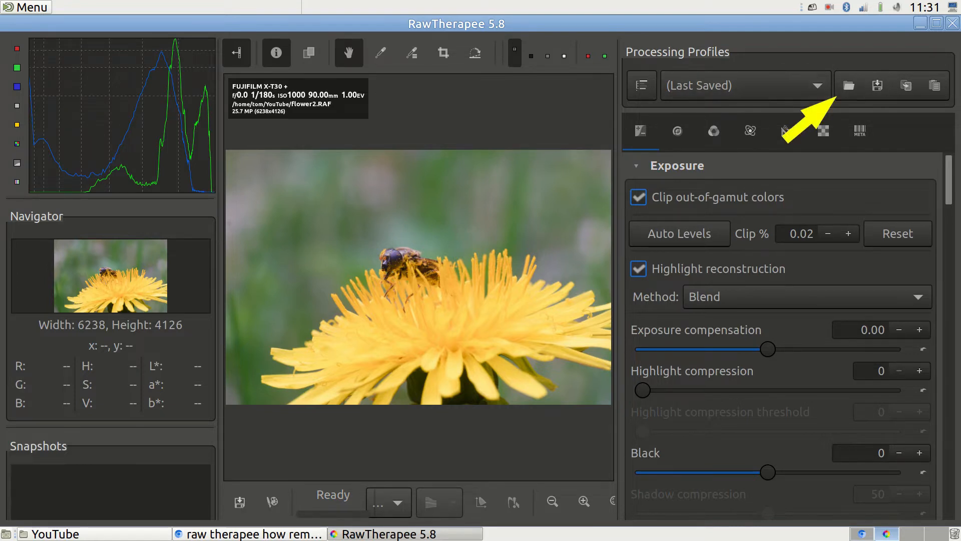
Apply the flower1.RAF.pp3 profile to flower2, then open the clouds folder in RawTherapee.
click(849, 85)
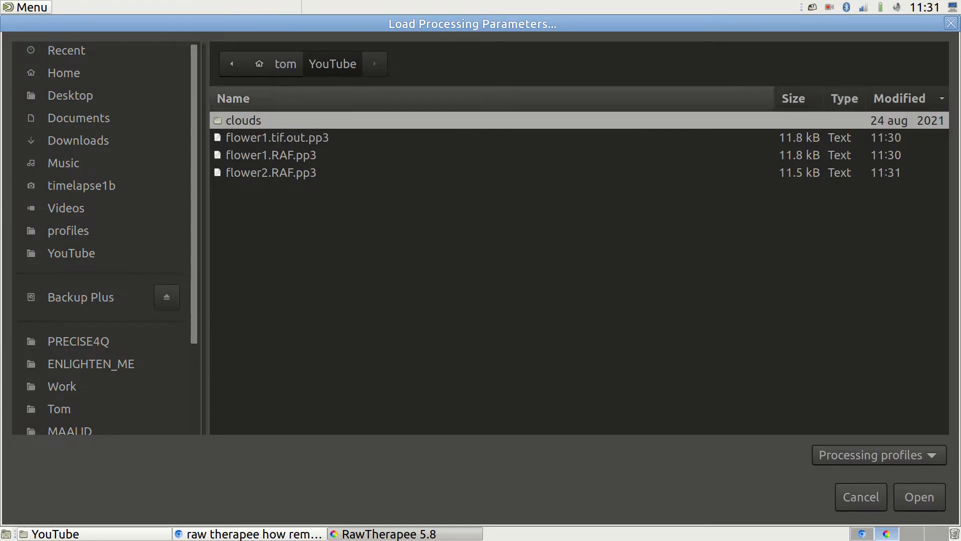
click(270, 155)
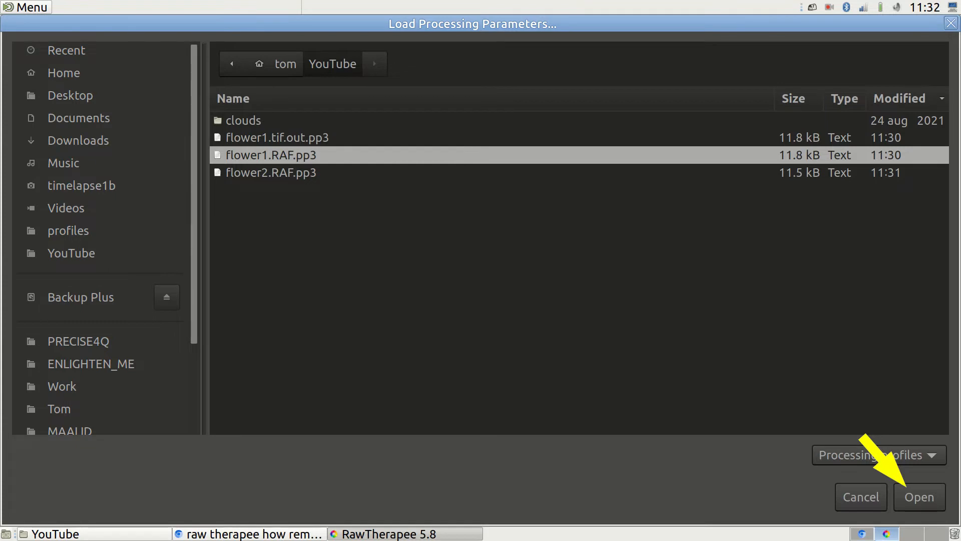
click(919, 497)
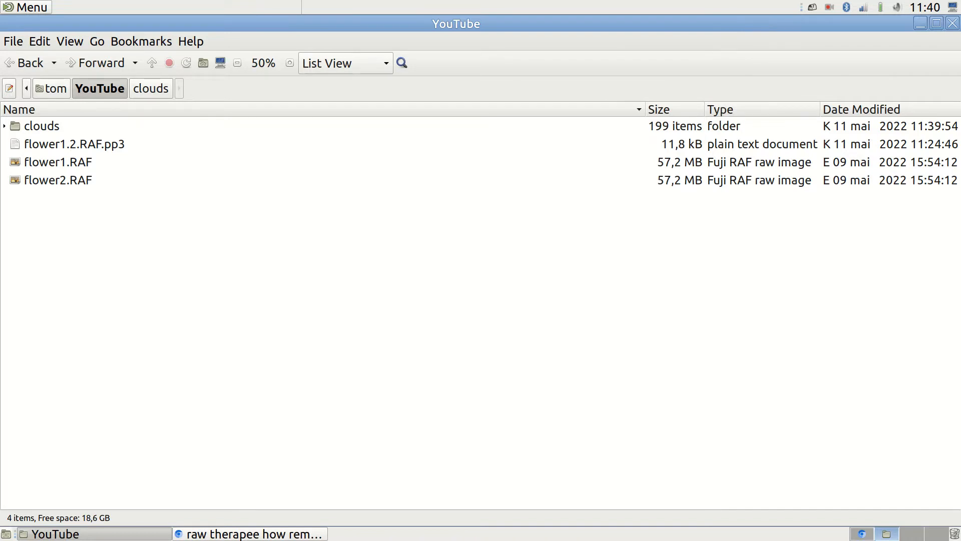
right_click(46, 125)
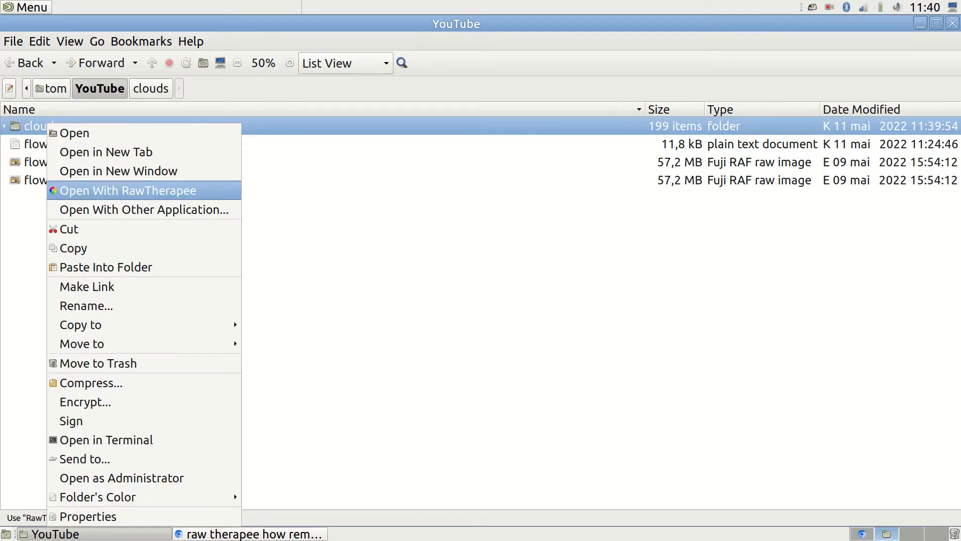
click(127, 190)
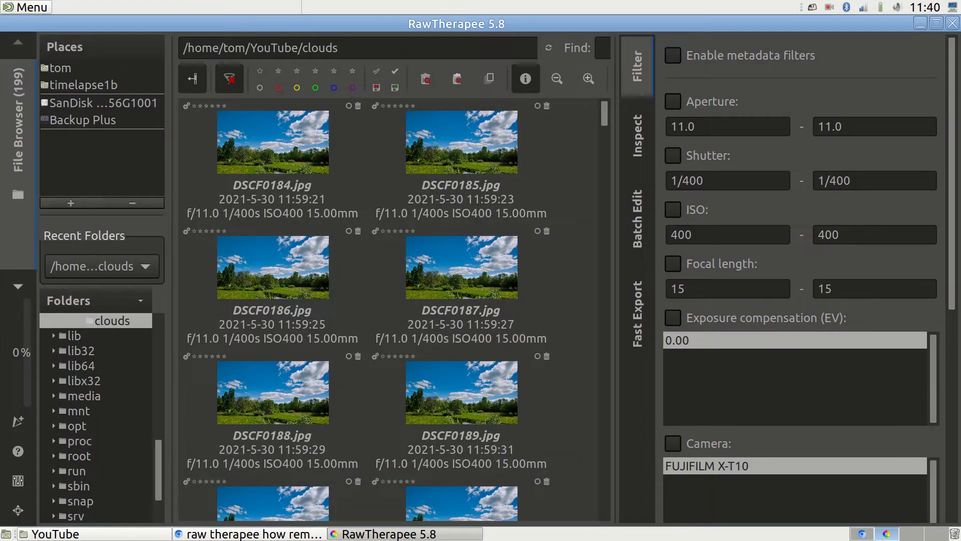
mouse_move(604, 113)
mouse_down()
mouse_move(604, 369)
mouse_move(605, 114)
mouse_up()
double_click(272, 145)
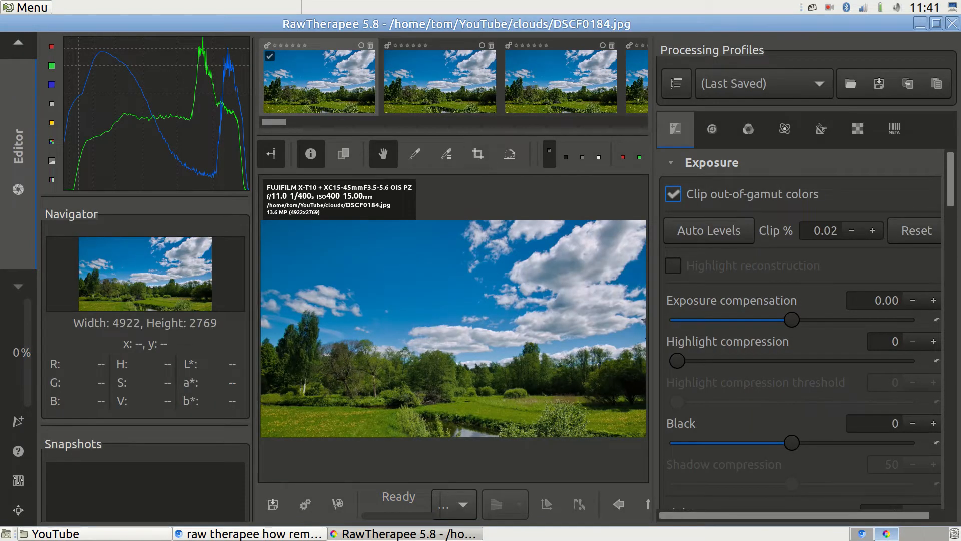
scroll(800, 330, down, 15)
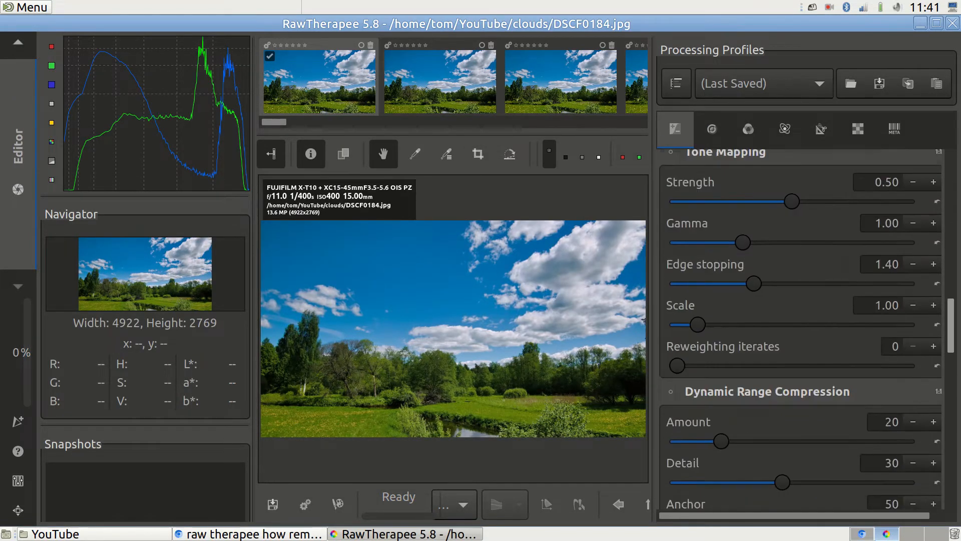
scroll(800, 330, up, 15)
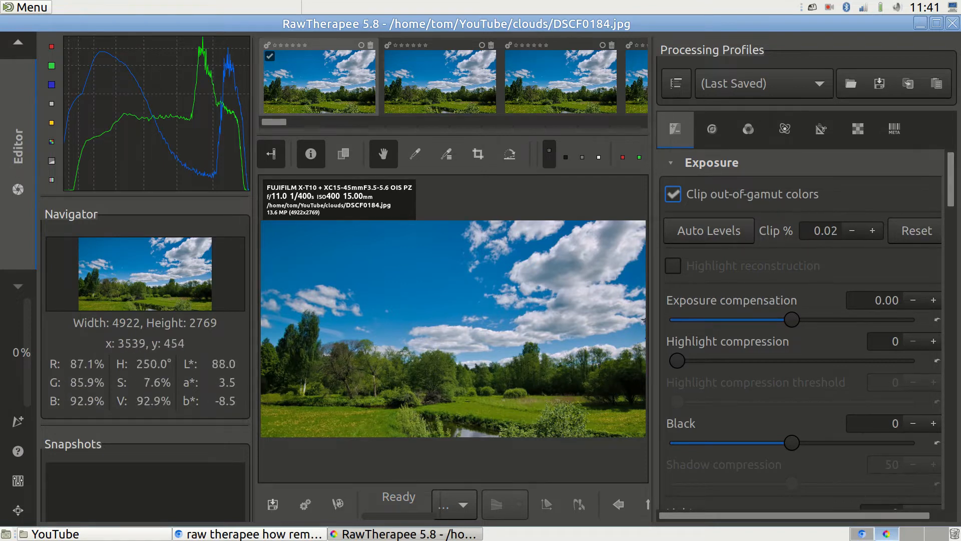
scroll(801, 329, down, 10)
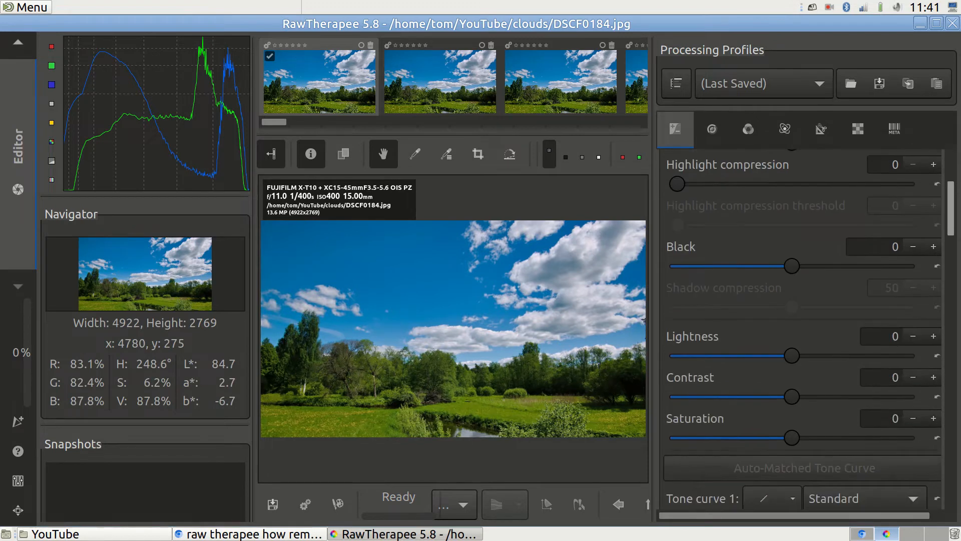
scroll(800, 329, down, 10)
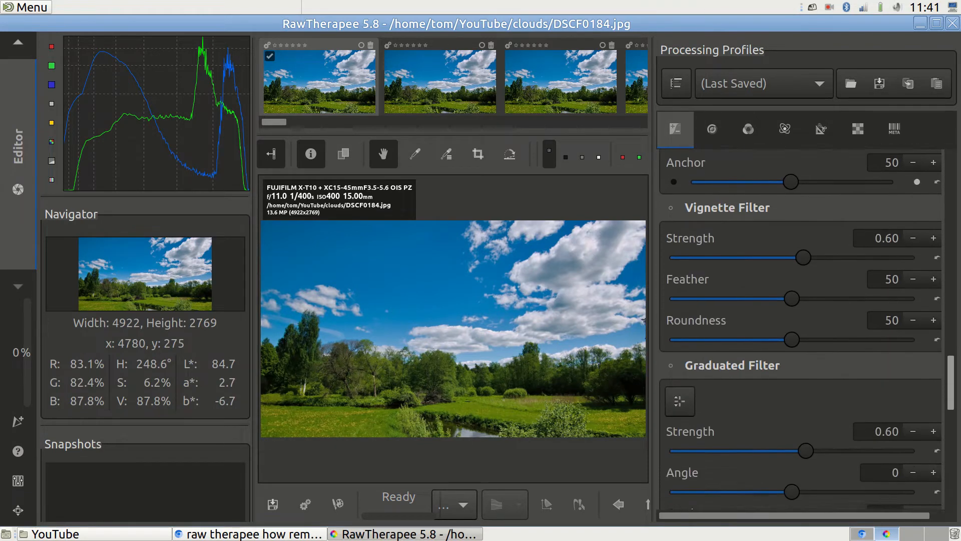
scroll(801, 329, up, 6)
scroll(801, 329, up, 12)
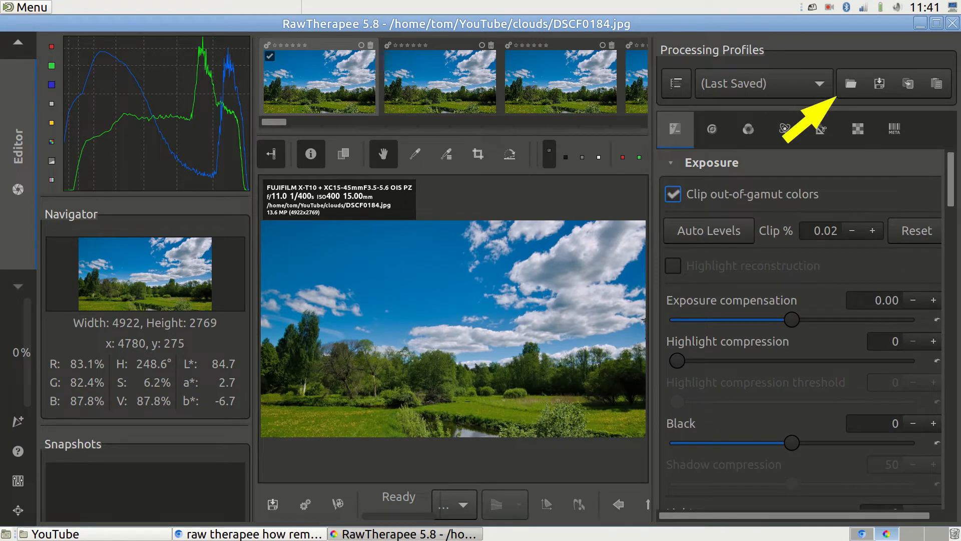
Load the flower1.2.RAF.pp3 profile onto DSCF0184.jpg.
click(851, 83)
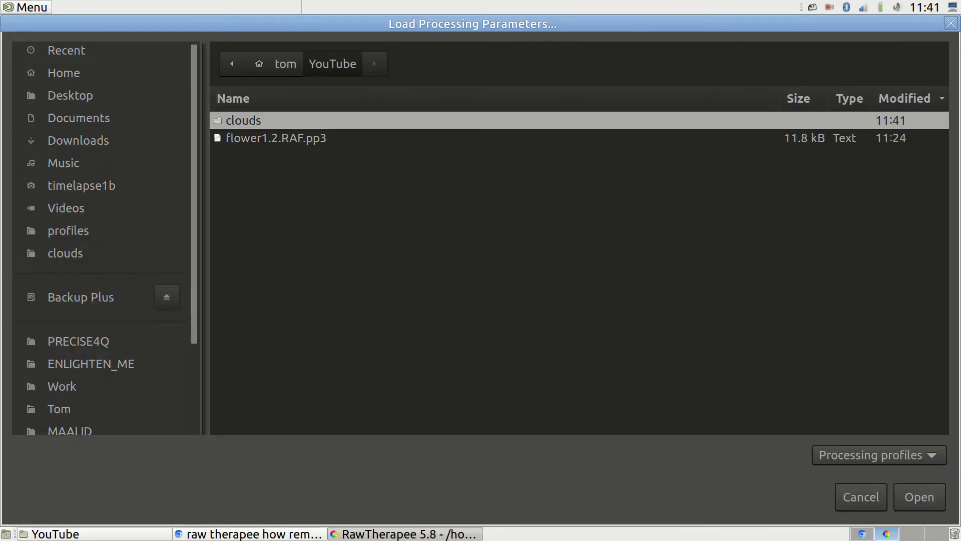
click(276, 138)
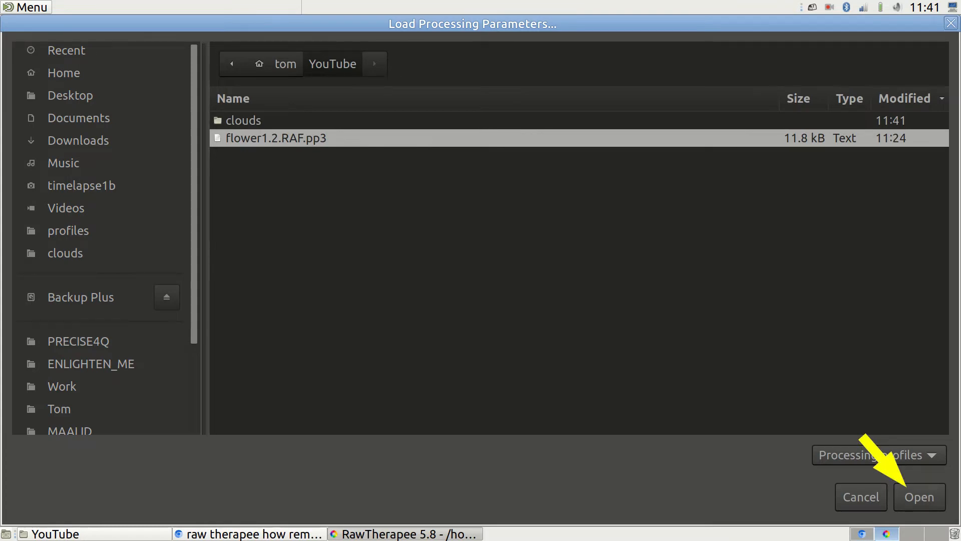
click(919, 497)
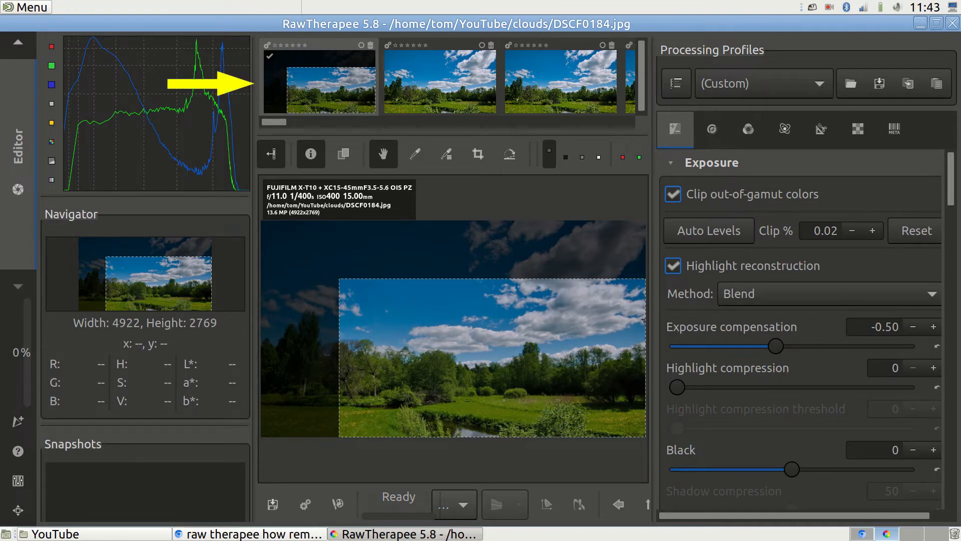
Copy the first image's processing profile and paste it onto all clouds images.
right_click(329, 75)
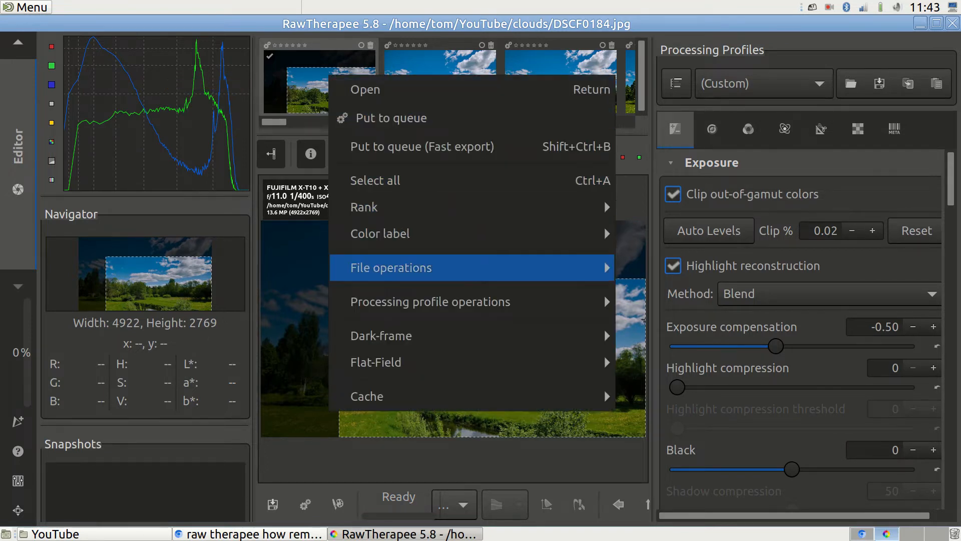
mouse_move(450, 301)
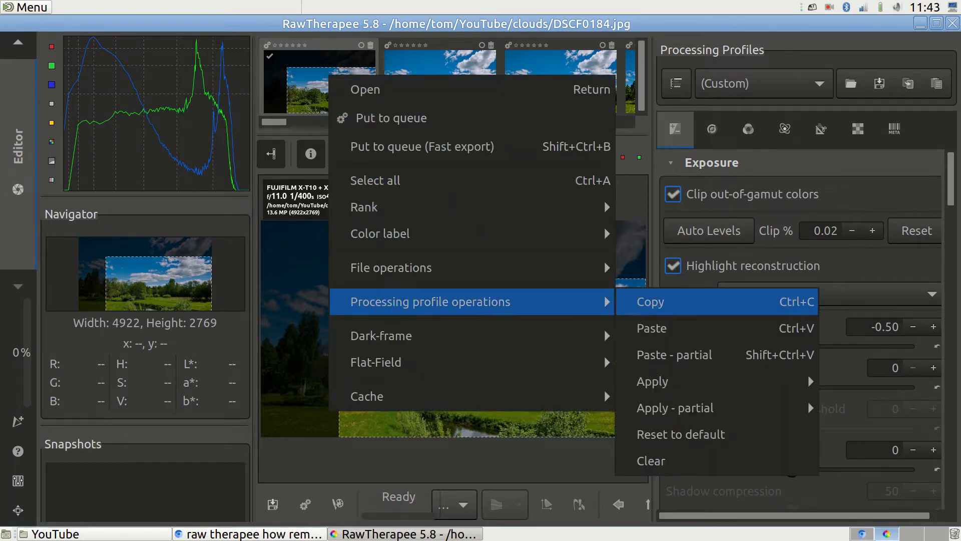
click(651, 302)
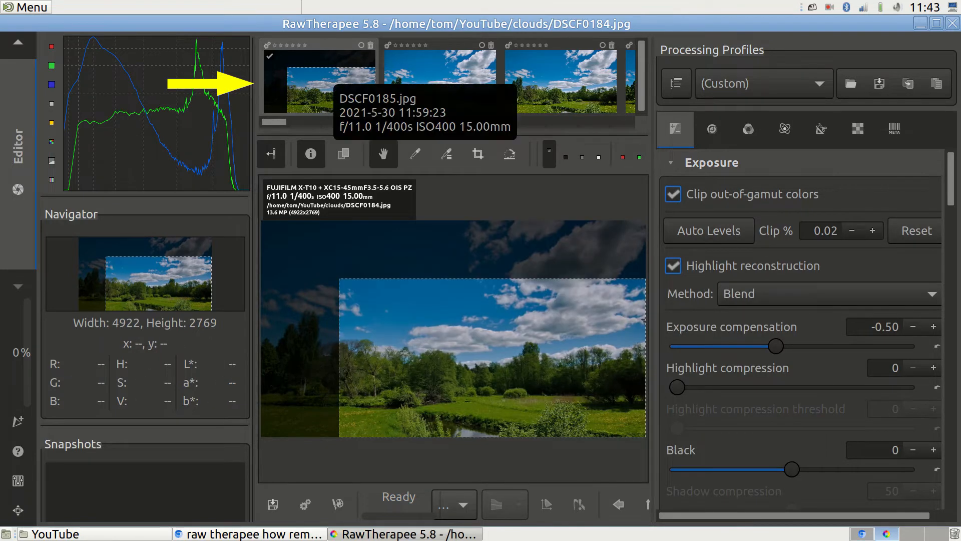
right_click(420, 75)
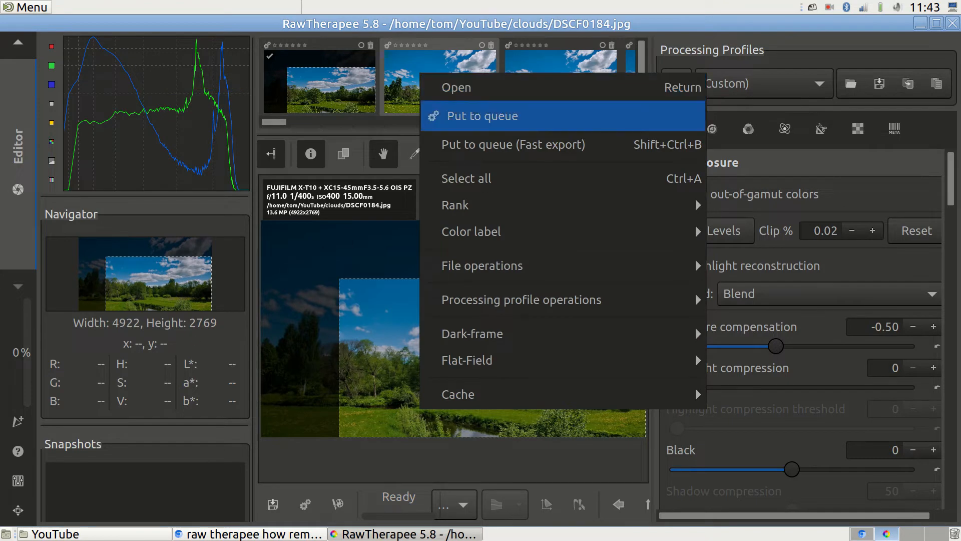
click(467, 178)
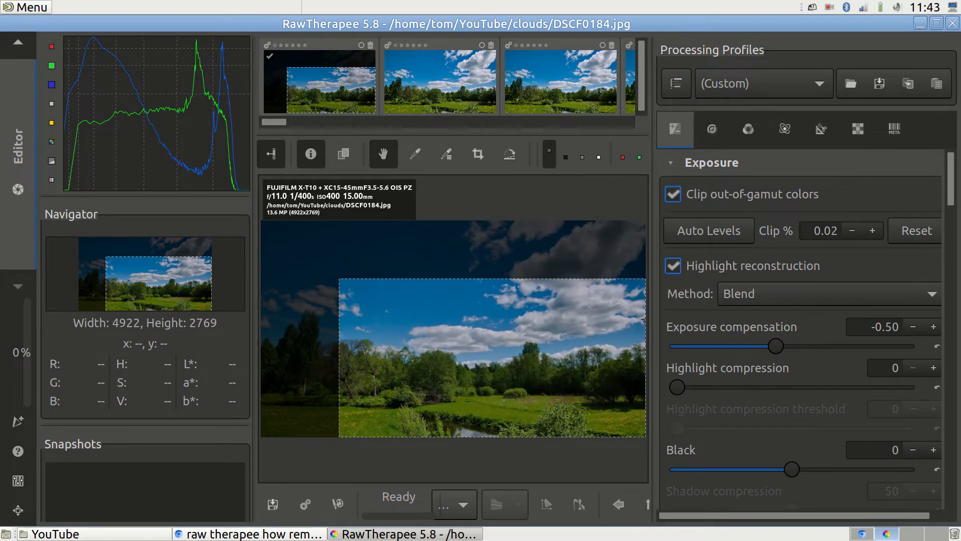
right_click(418, 63)
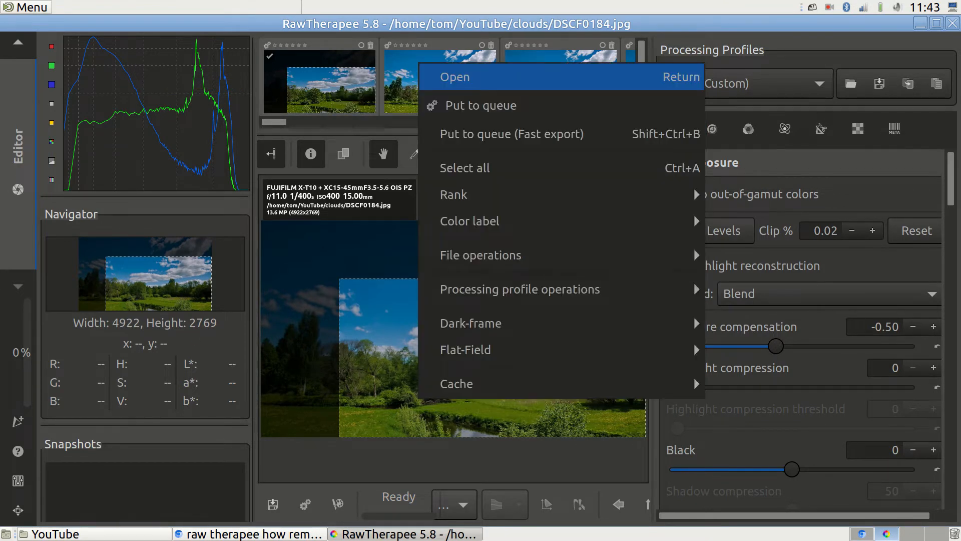
mouse_move(520, 289)
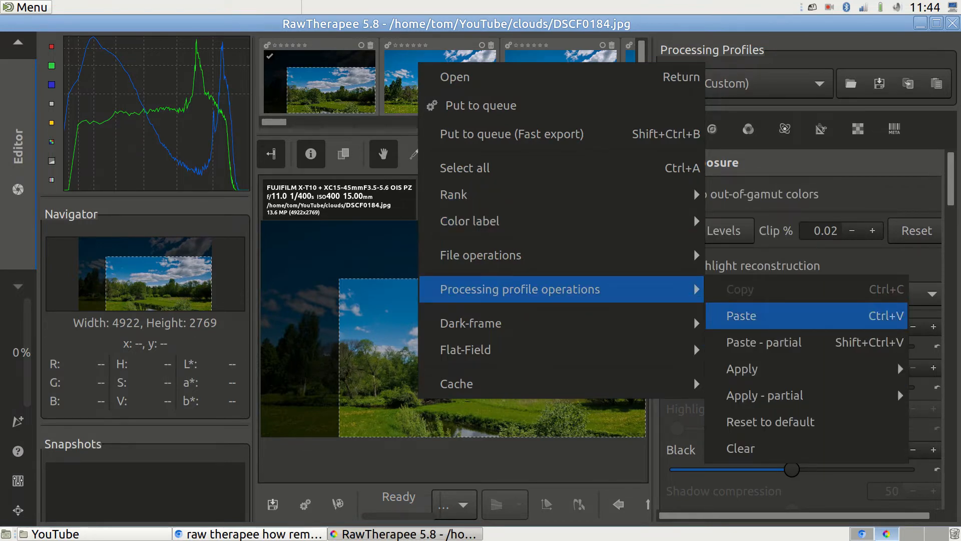
click(751, 315)
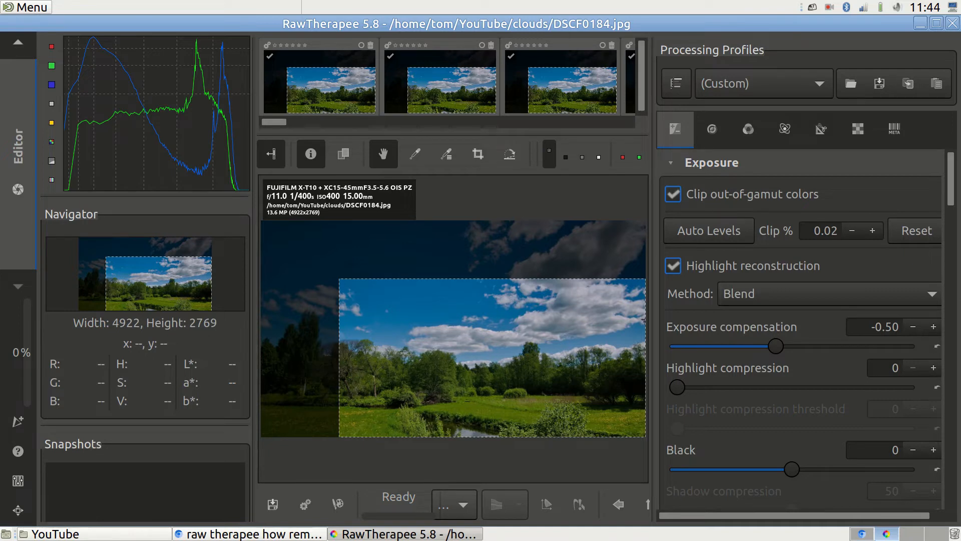
Select all clouds images in the filmstrip and put them to the queue.
right_click(332, 81)
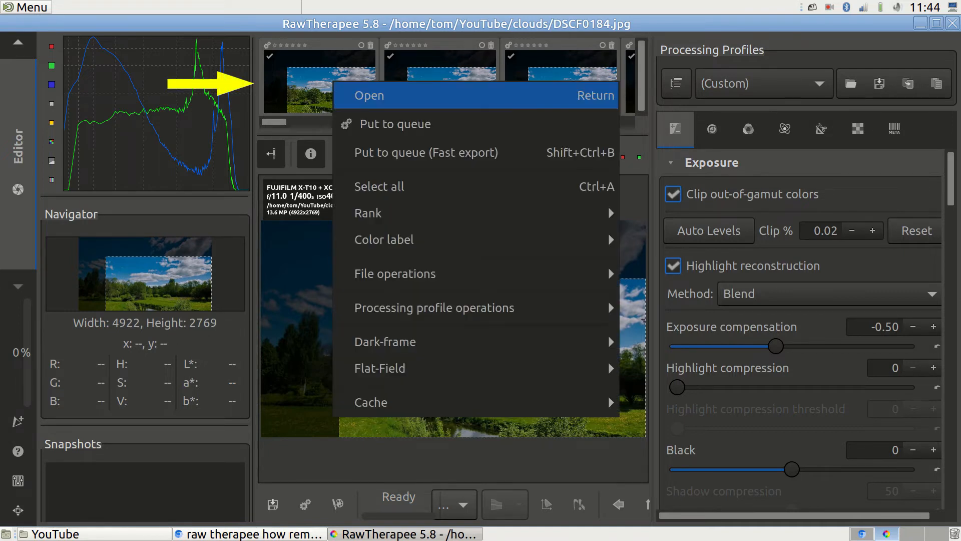
click(379, 187)
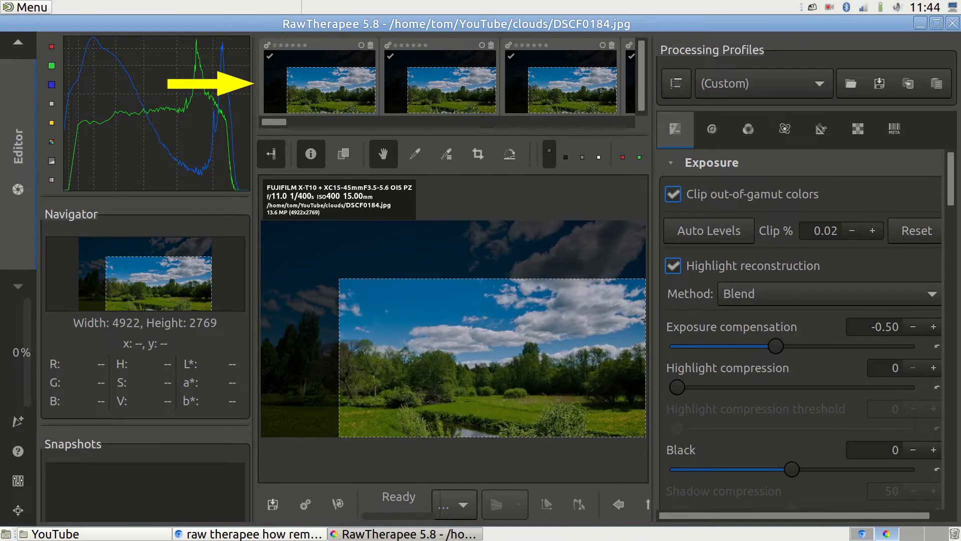
right_click(329, 79)
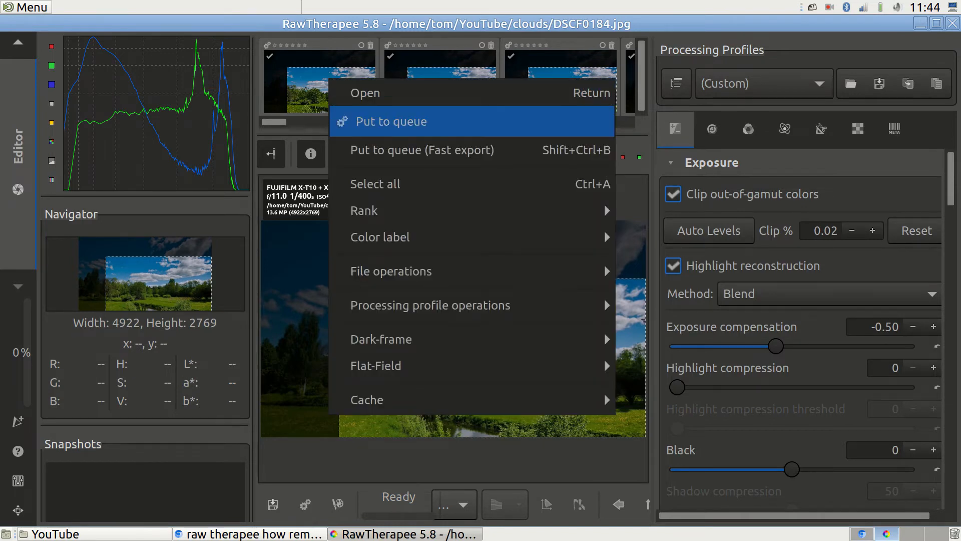
click(392, 122)
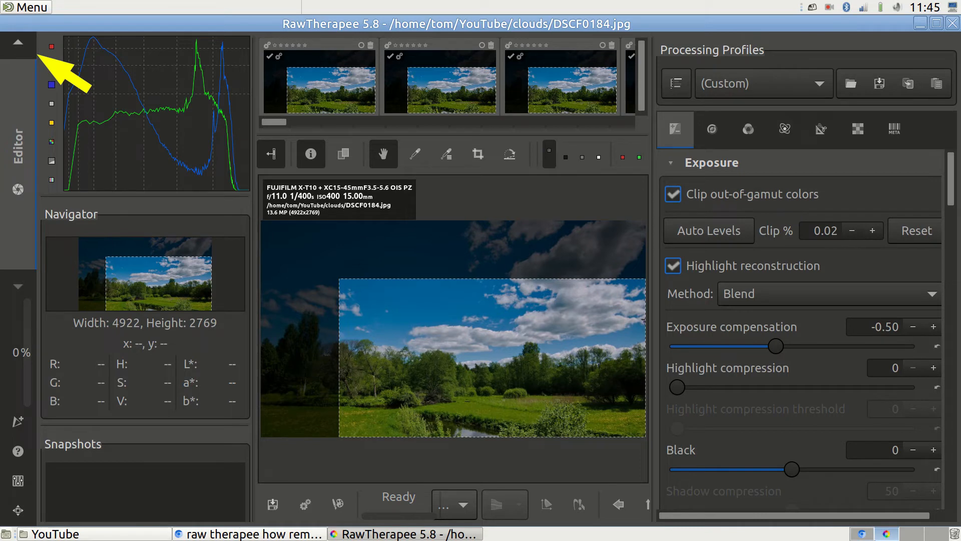
Show the batch queue of 199 images, set to save 8-bit JPEG at quality 96 into Pictures.
click(18, 43)
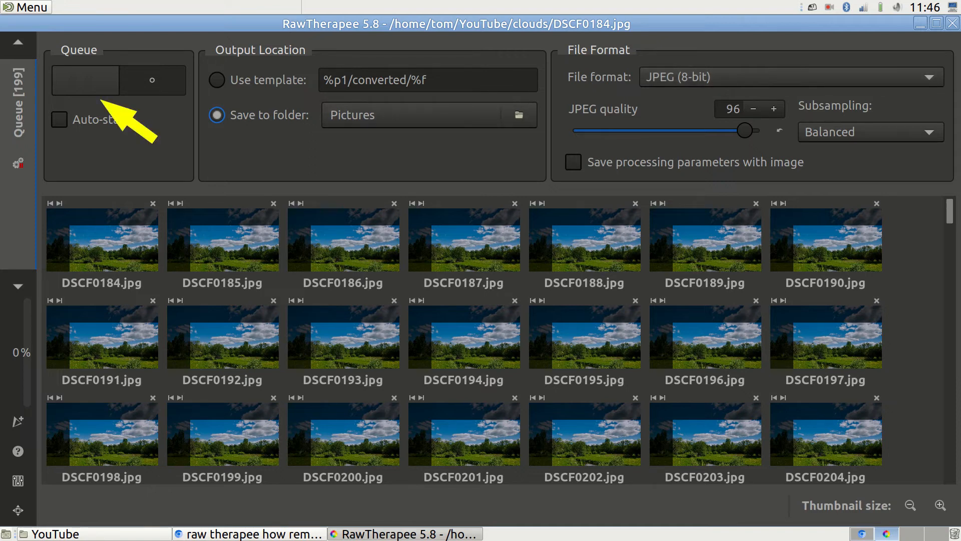
Start the batch export queue, then open the exported DSCF0184.jpg from Pictures in Eye of MATE Image Viewer.
click(104, 81)
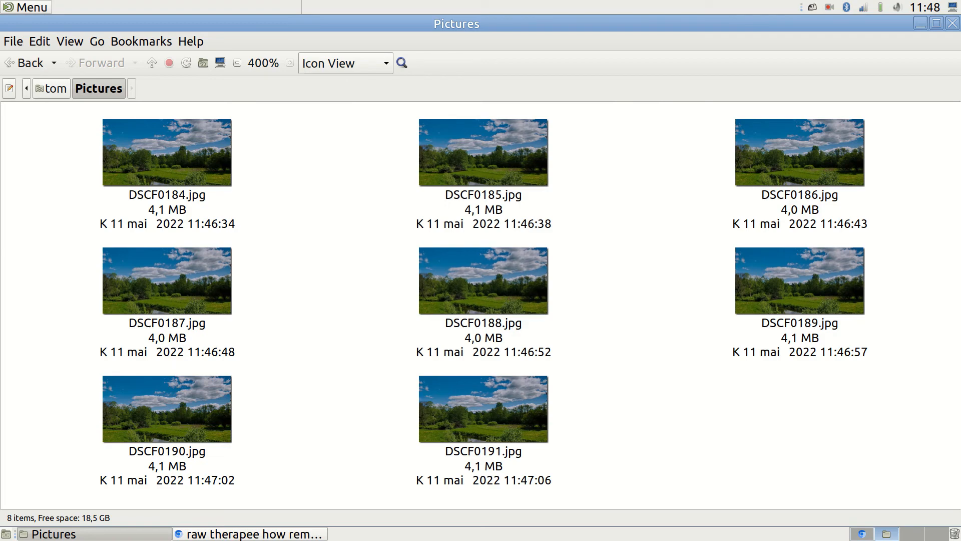
right_click(167, 146)
mouse_move(210, 176)
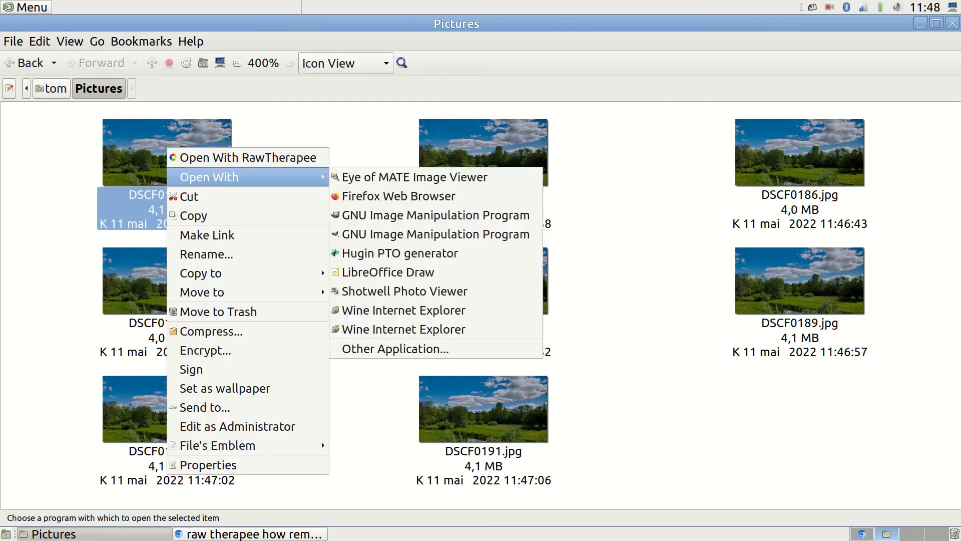
click(431, 179)
Step through the exported clouds JPEGs DSCF0184–DSCF0191 in Eye of MATE with the Left arrow.
key(Left)
key(Left)
key(Left)
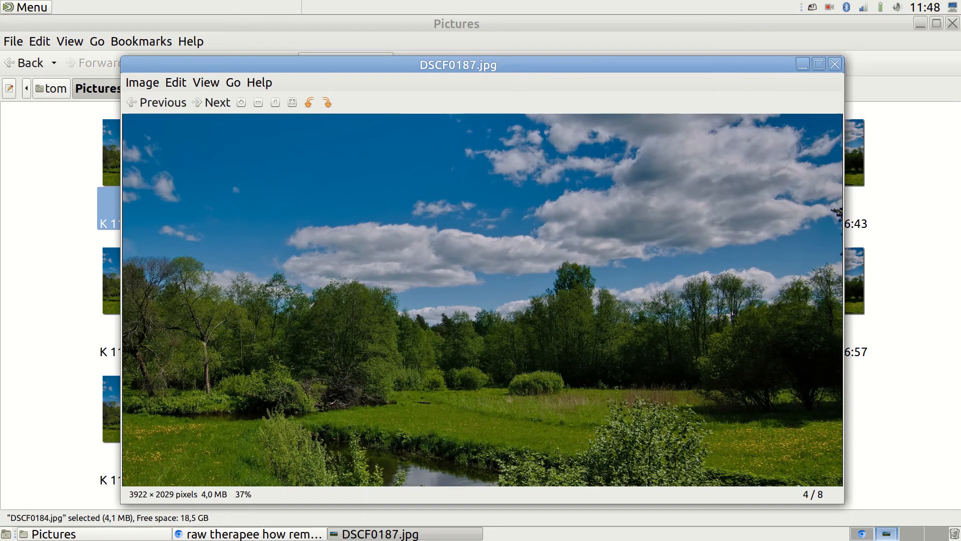
key(Left)
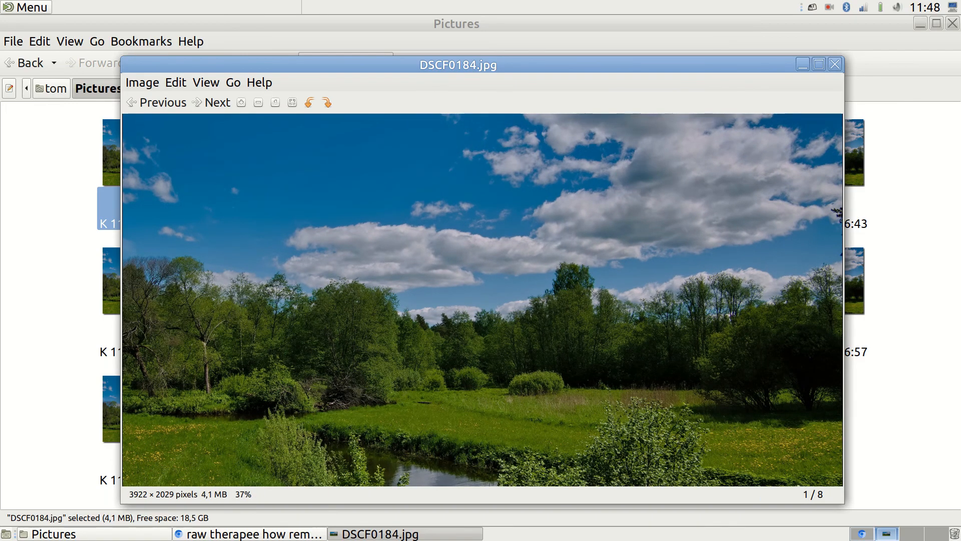
key(Left)
key(Left)
key(Left)
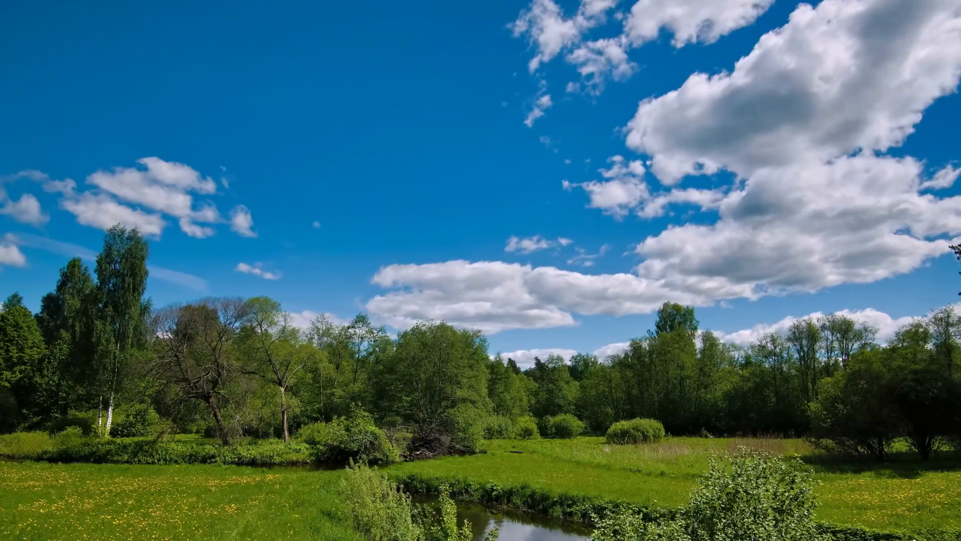